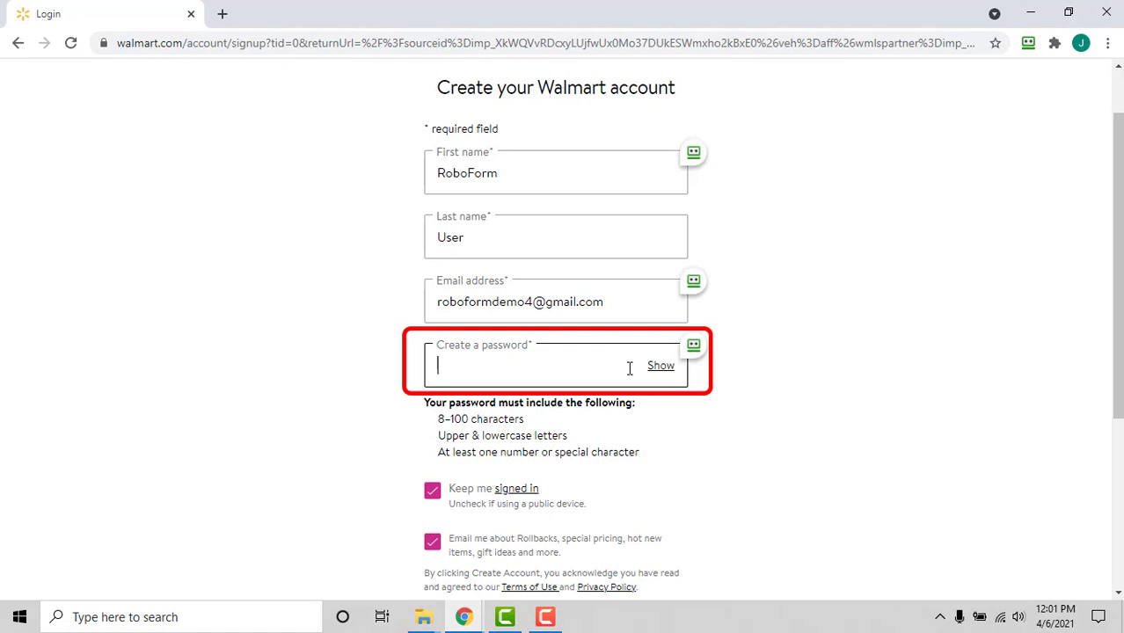
Open RoboForm's Password Generator to get a new-password offer for the empty Walmart password field.
left_click(702, 348)
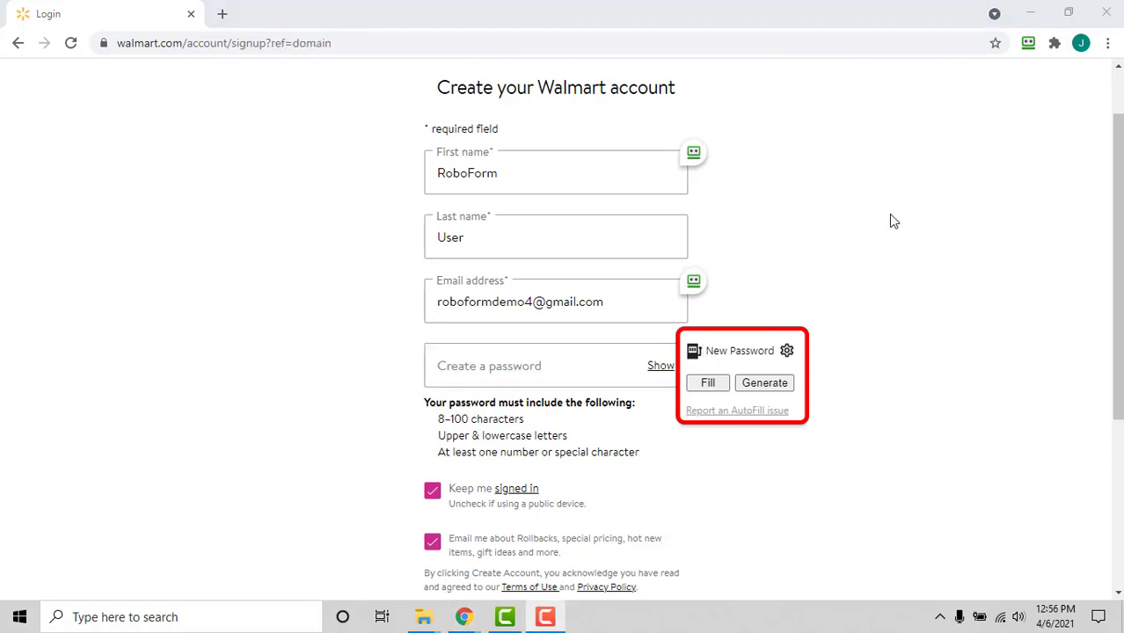
left_click(888, 223)
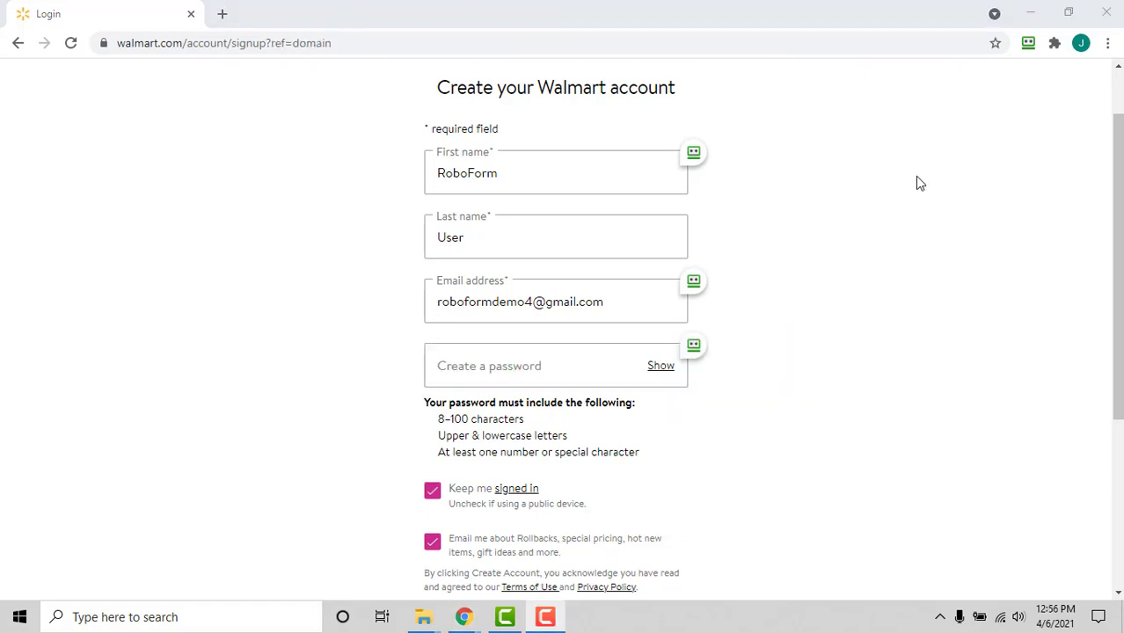
left_click(1029, 43)
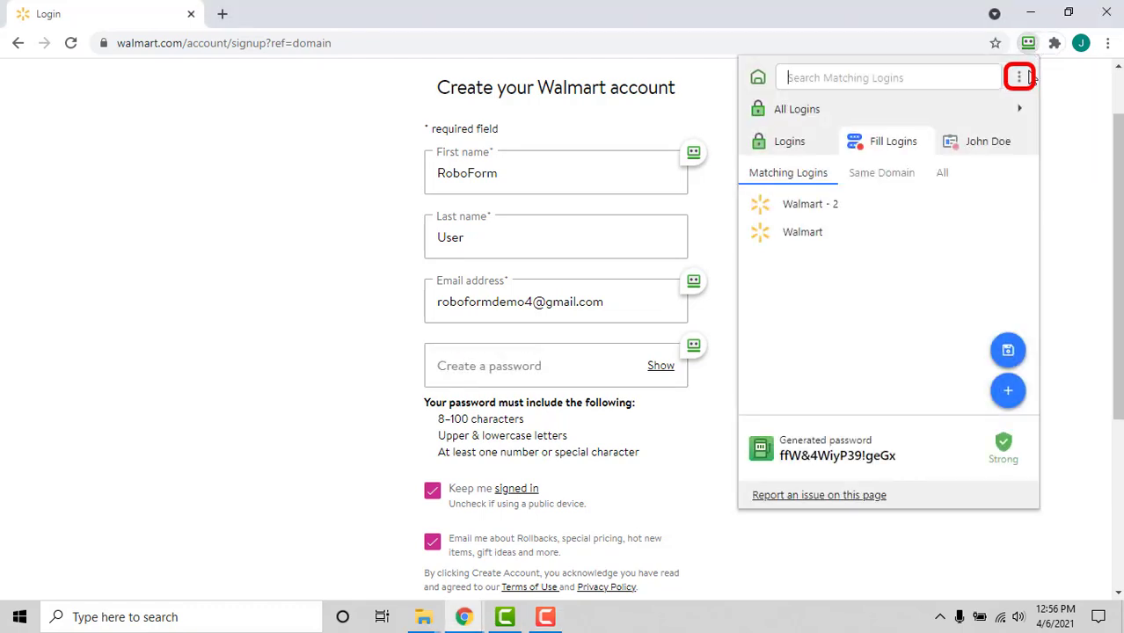
left_click(1022, 79)
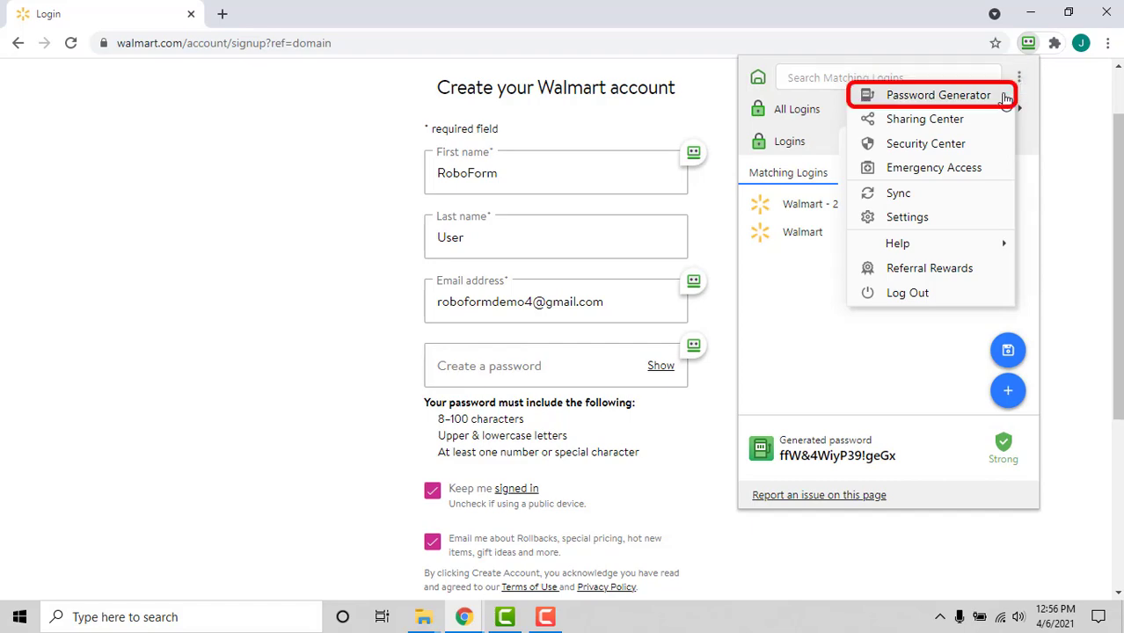
left_click(1005, 97)
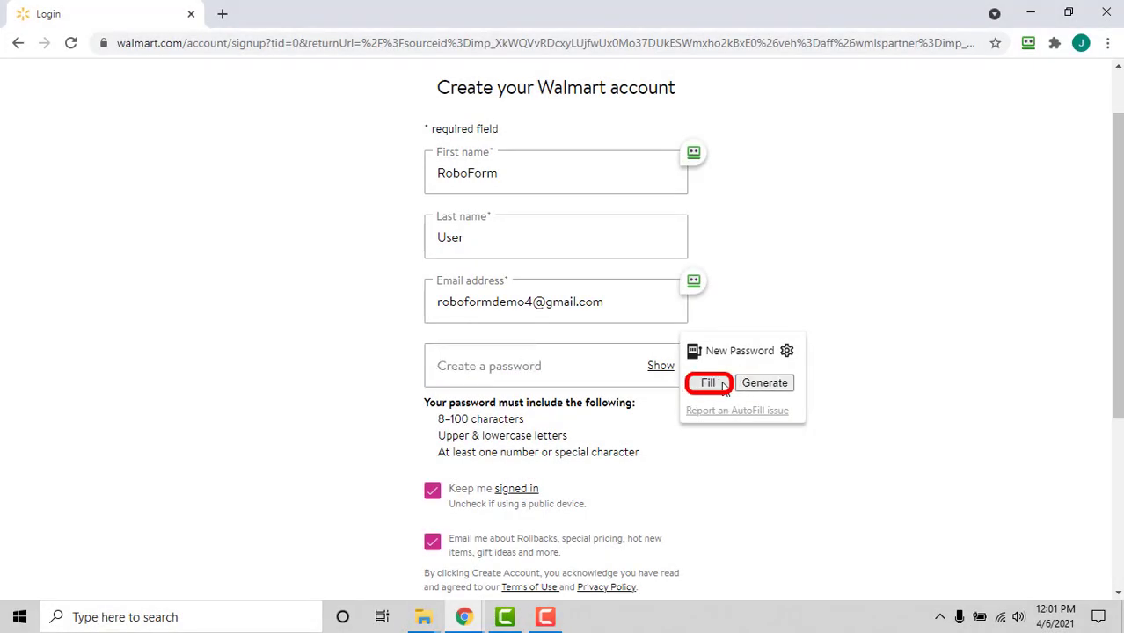
Fill the Walmart password with RoboForm's generated strong password and create the account.
left_click(723, 386)
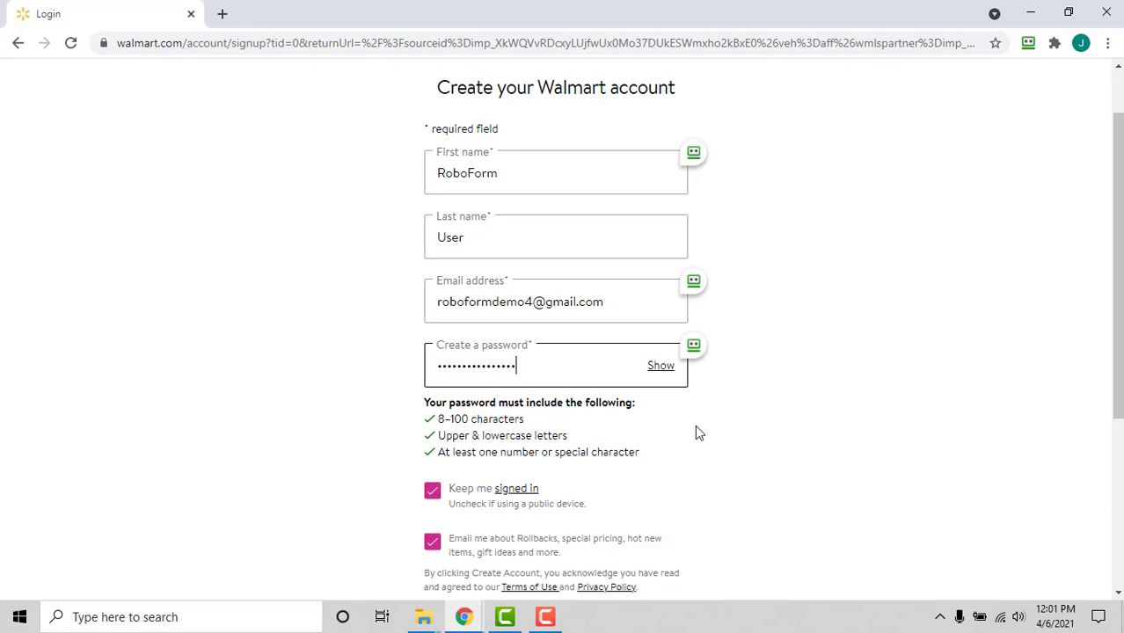
scroll(698, 444, "down", 2)
left_click(659, 468)
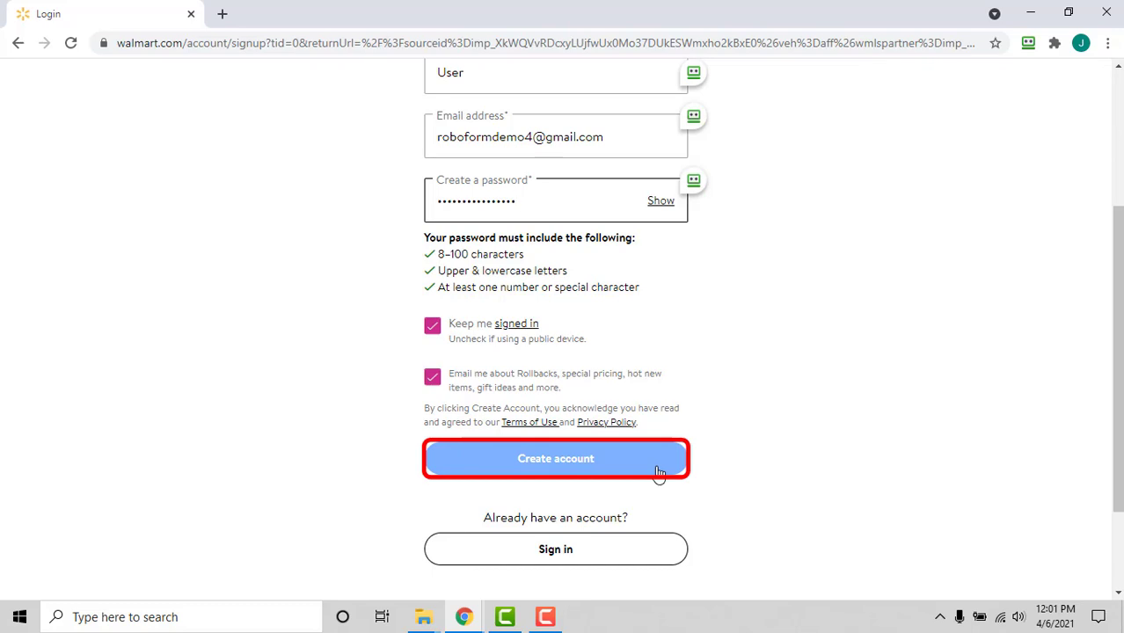
left_click(660, 472)
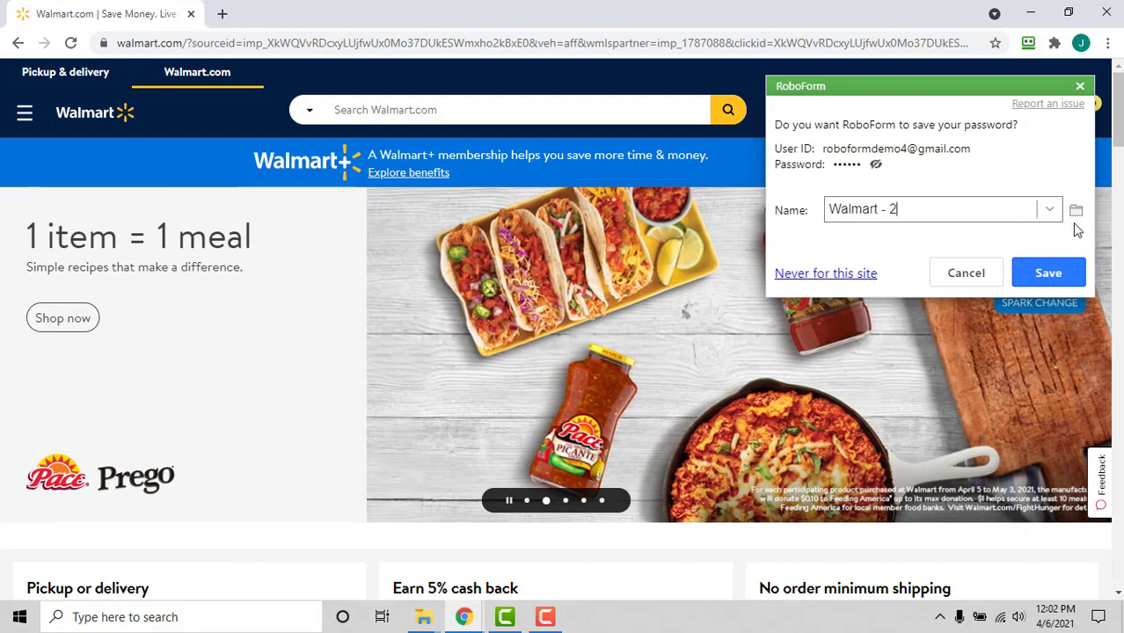
File the new 'Walmart - 2' login under the Shopping folder instead of Home and save it.
left_click(1076, 217)
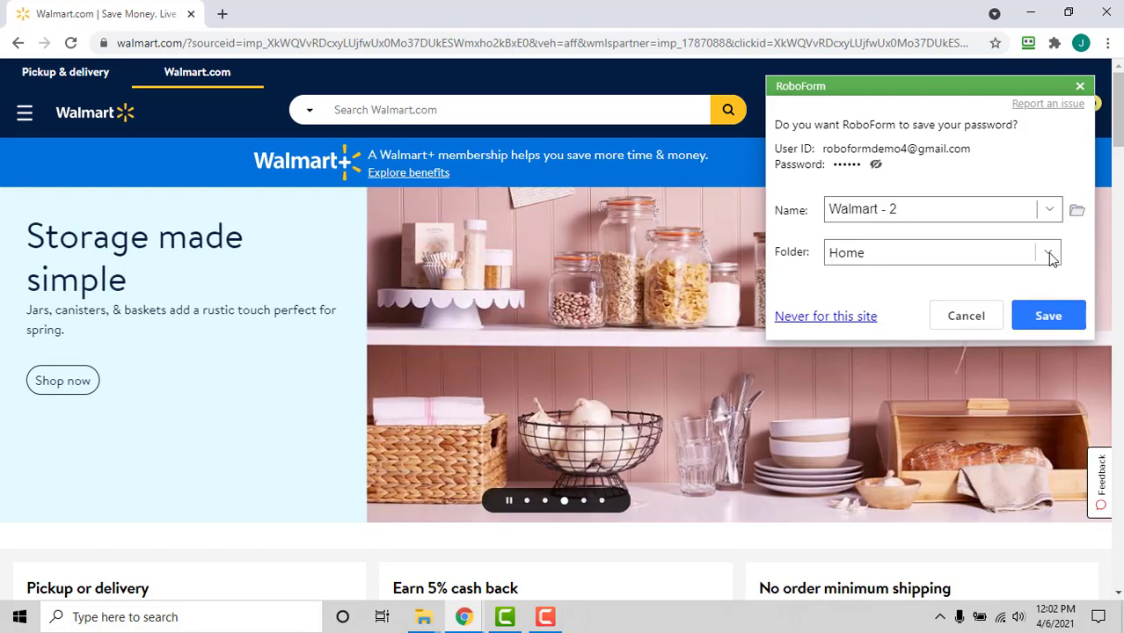
left_click(1052, 255)
scroll(1007, 323, "down", 3)
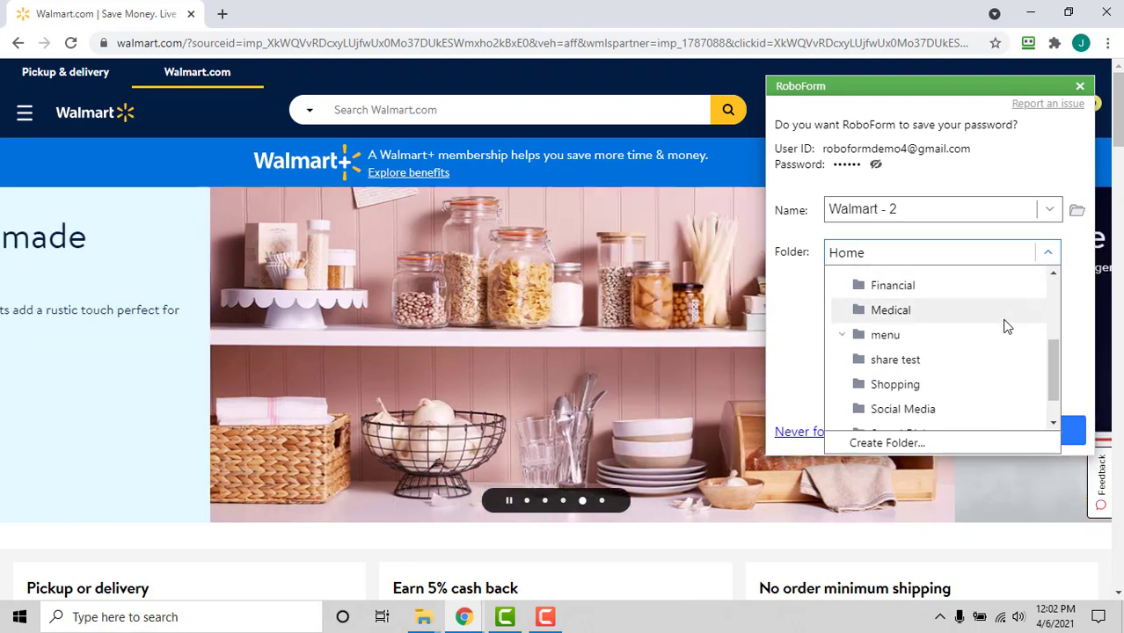
left_click(960, 387)
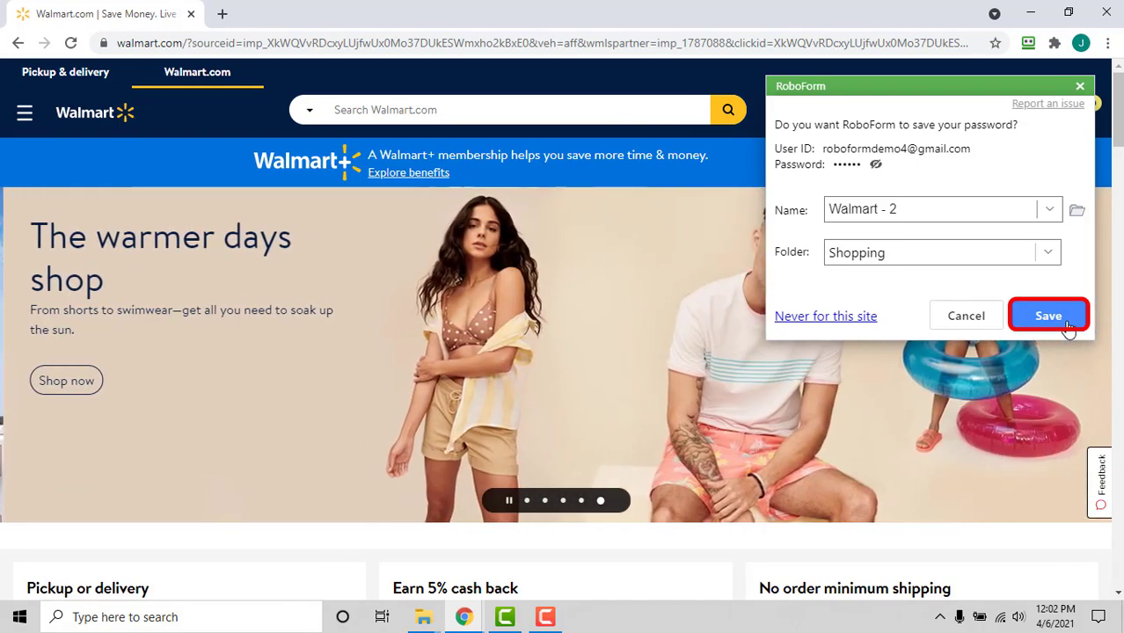
left_click(1048, 315)
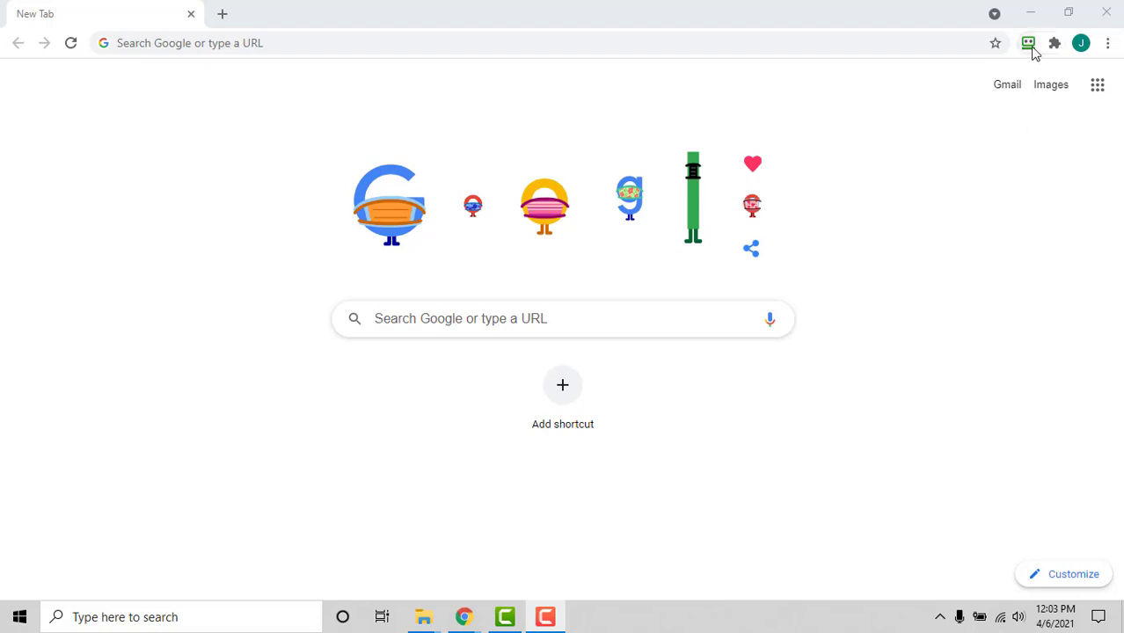
Log in to Walmart with the saved 'Walmart - 2' login and go to Profile & password.
left_click(1031, 47)
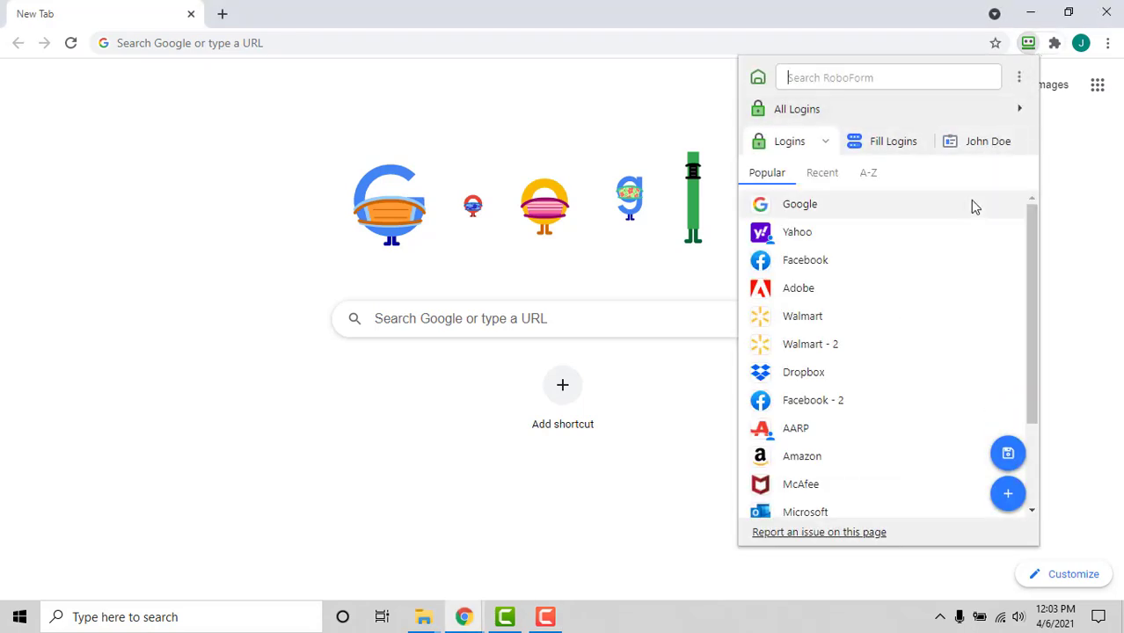
left_click(935, 352)
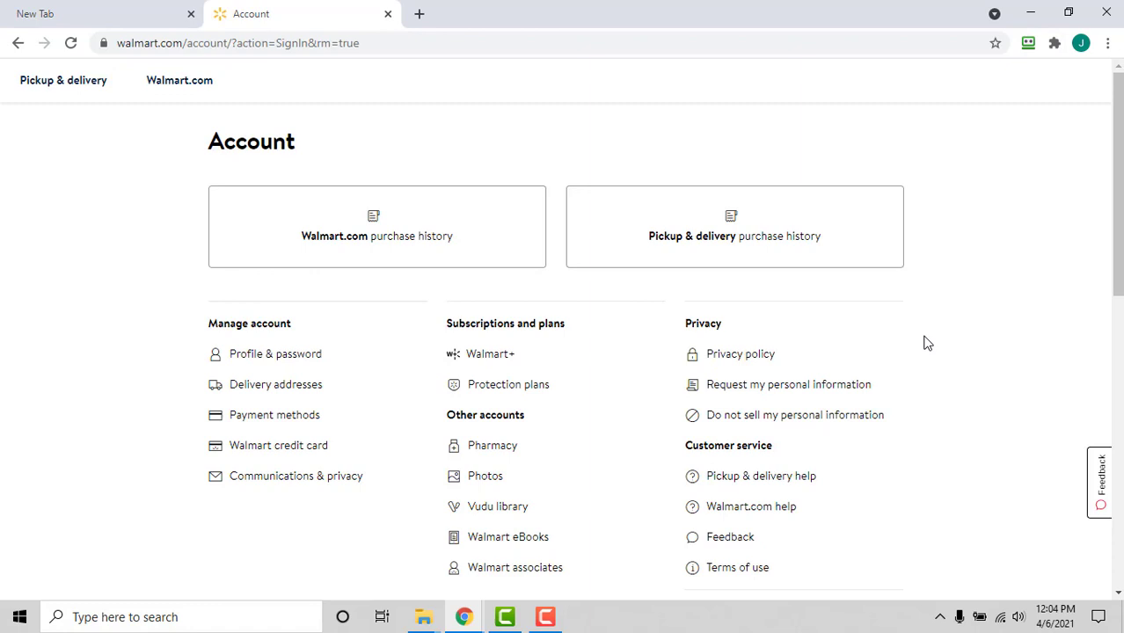
left_click(309, 354)
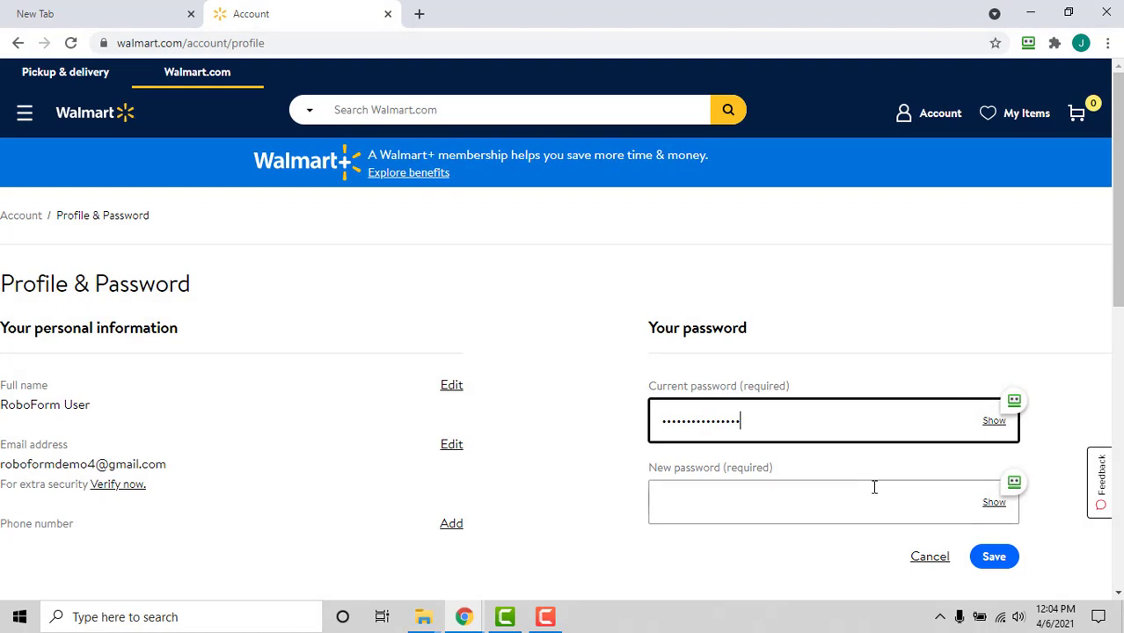
Edit the Walmart password and fill New password with a freshly generated RoboForm password.
left_click(856, 499)
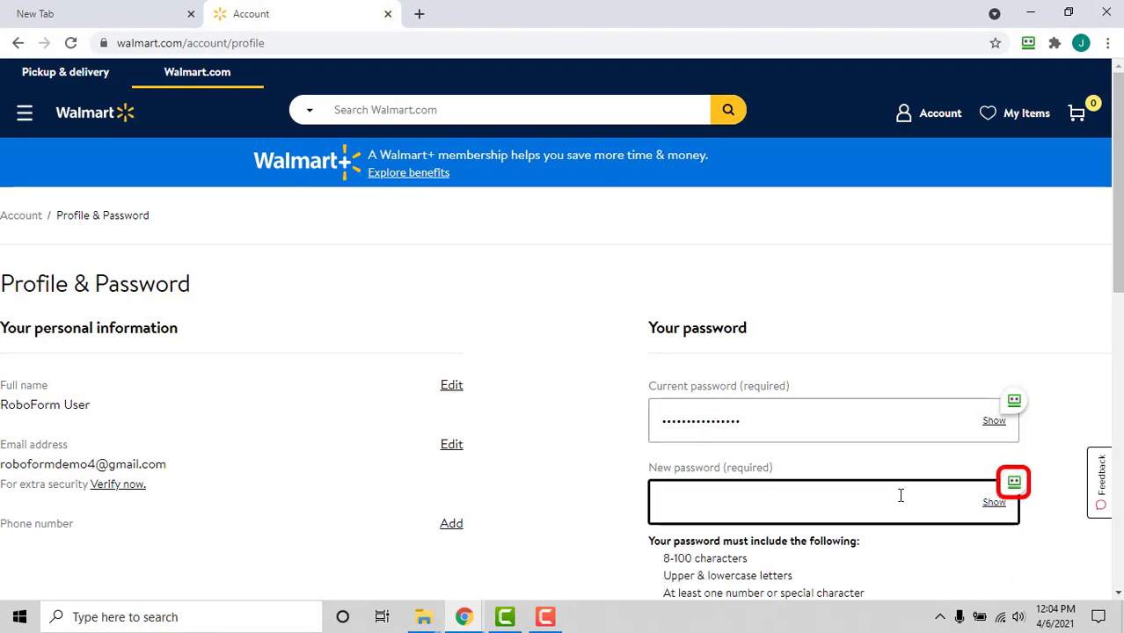
left_click(1014, 482)
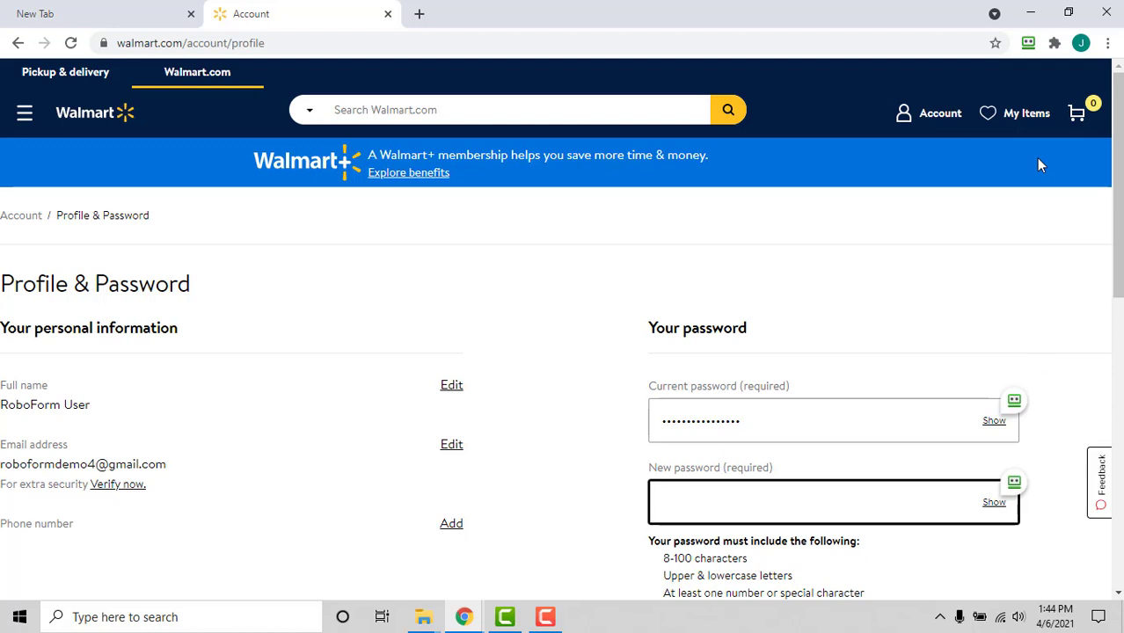
left_click(1033, 51)
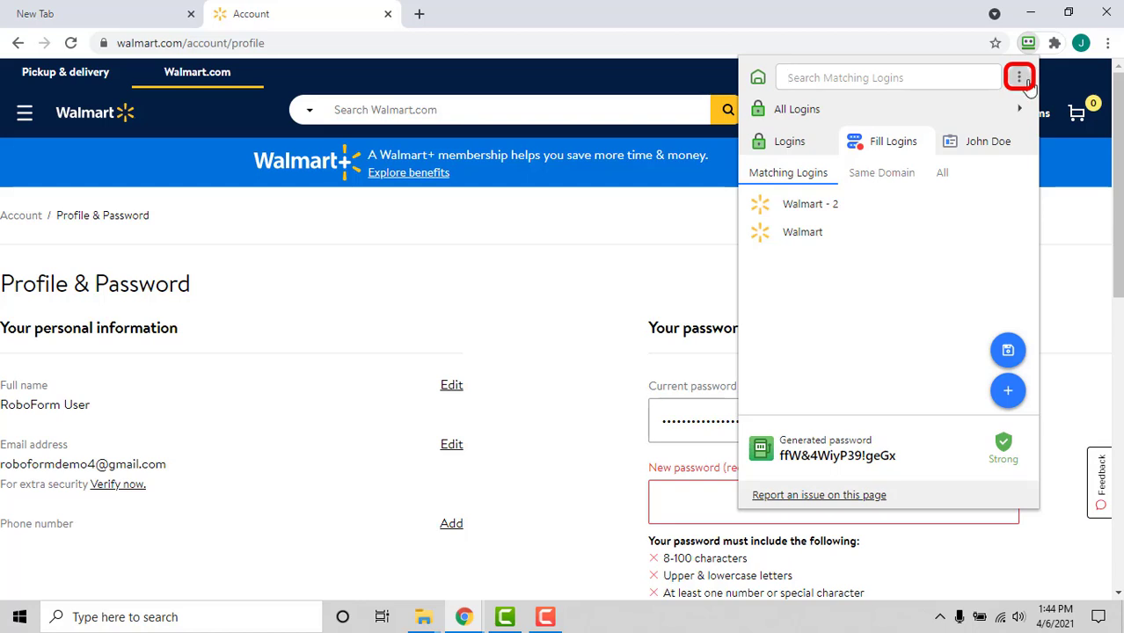
left_click(1029, 85)
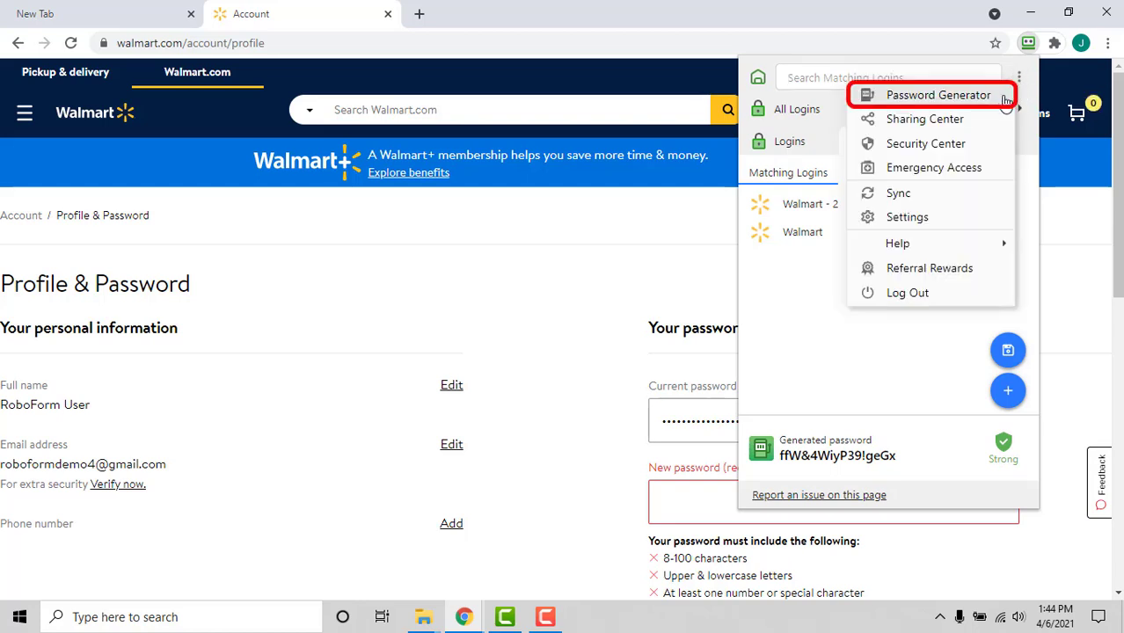
left_click(1005, 99)
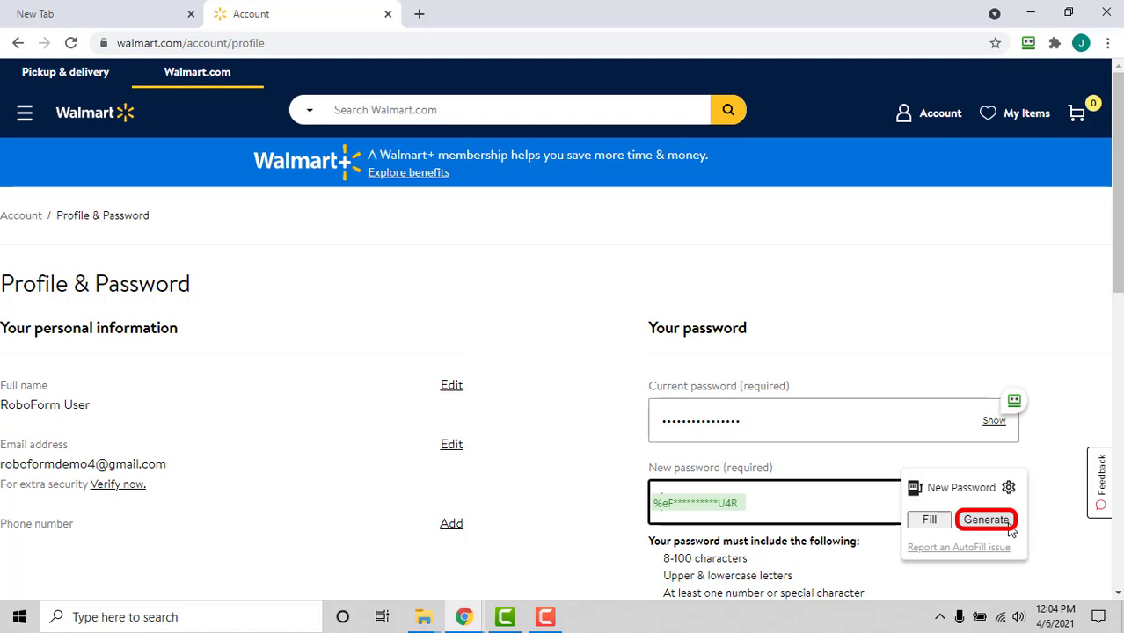
left_click(1010, 525)
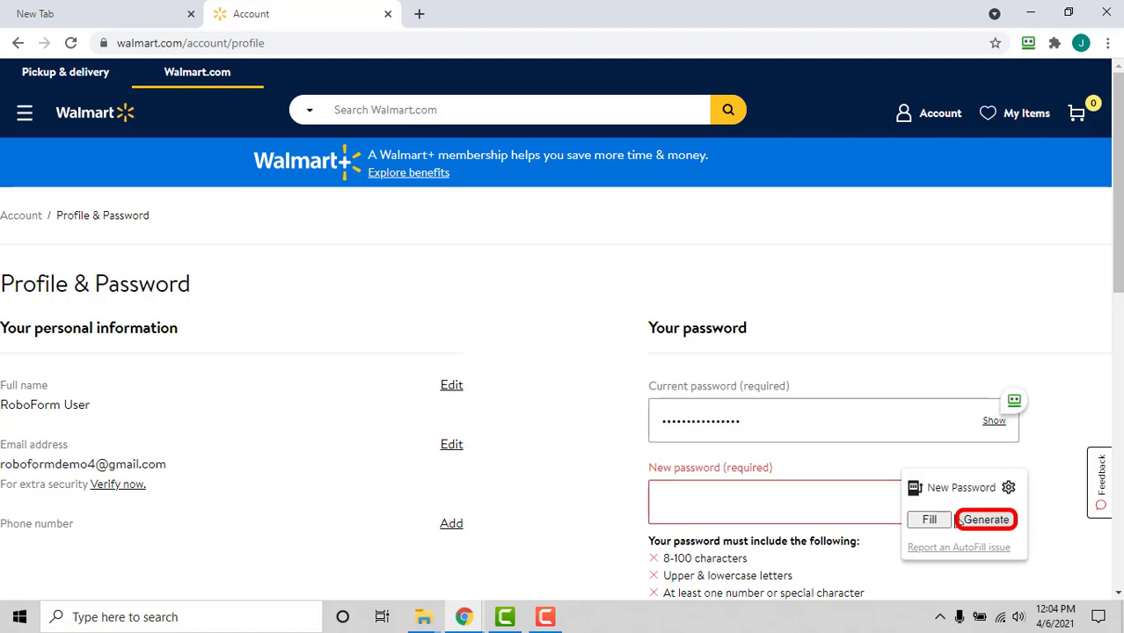
left_click(929, 520)
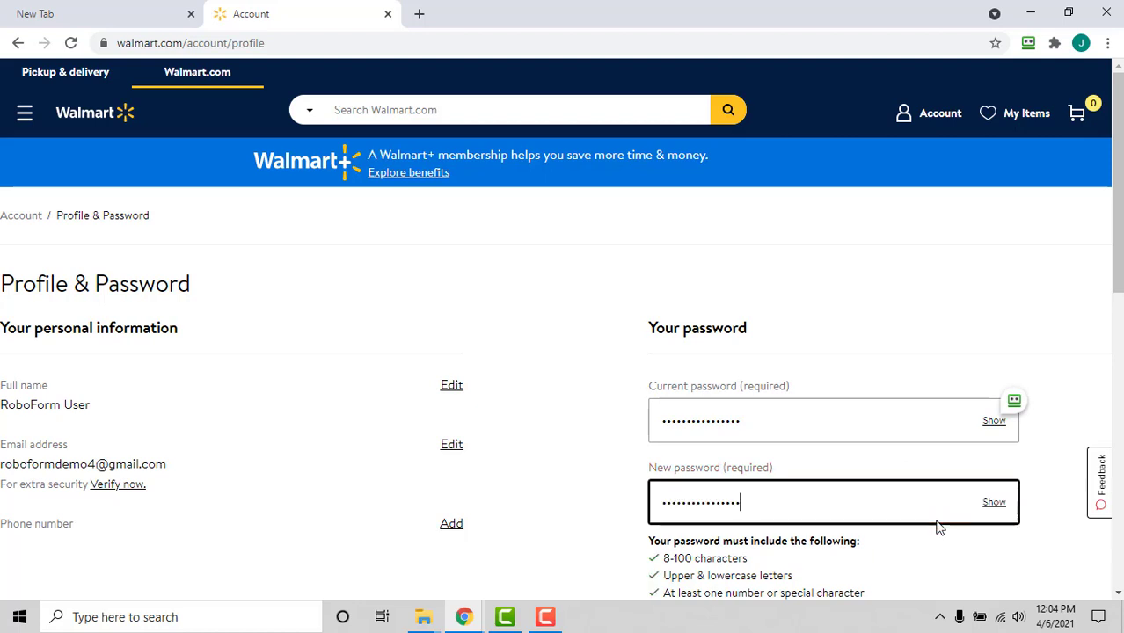
scroll(954, 528, "down", 2)
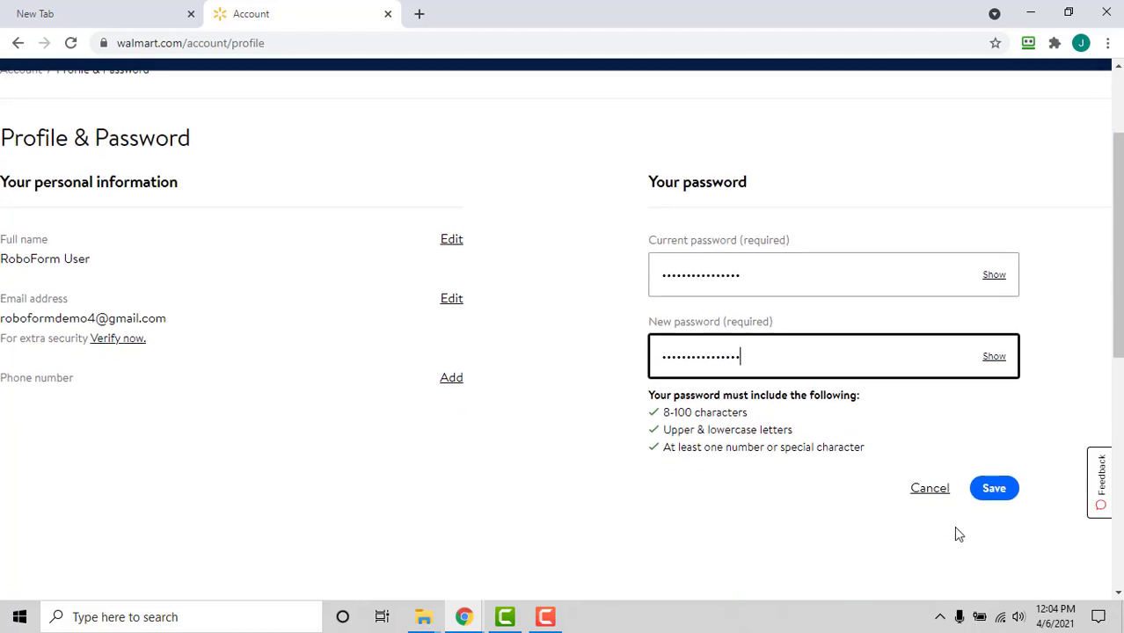
Save the Walmart password change and update the 'Walmart - 2' login with the new password.
left_click(1010, 480)
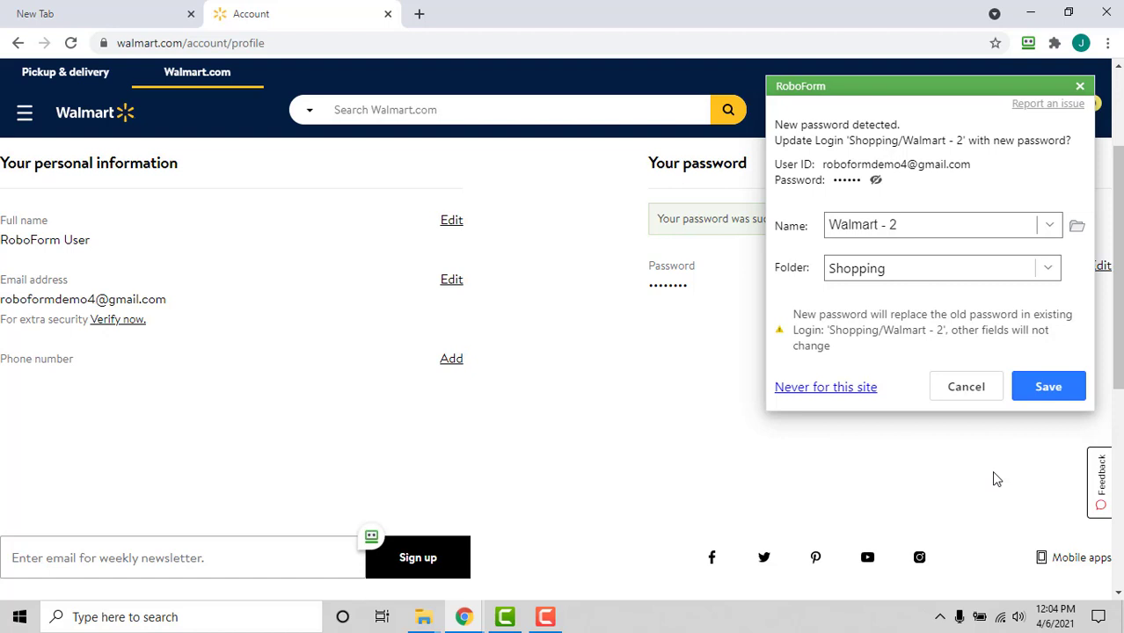
left_click(1079, 399)
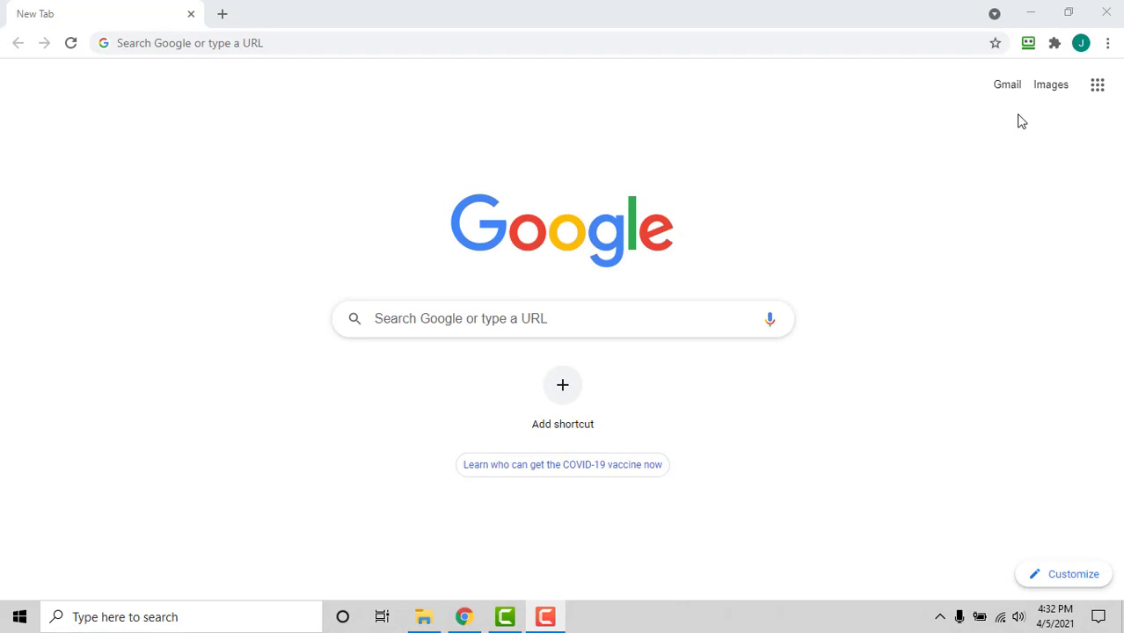
Bring up RoboForm's Password Generator over the blank tab, offering a 16-character strong password.
left_click(1030, 48)
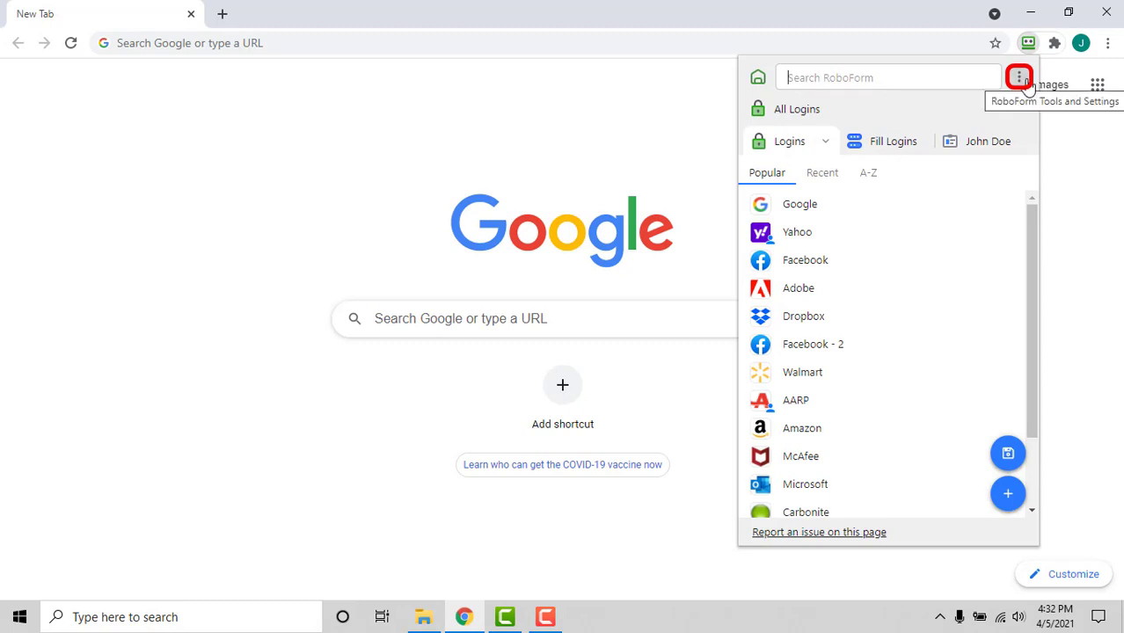
left_click(1026, 86)
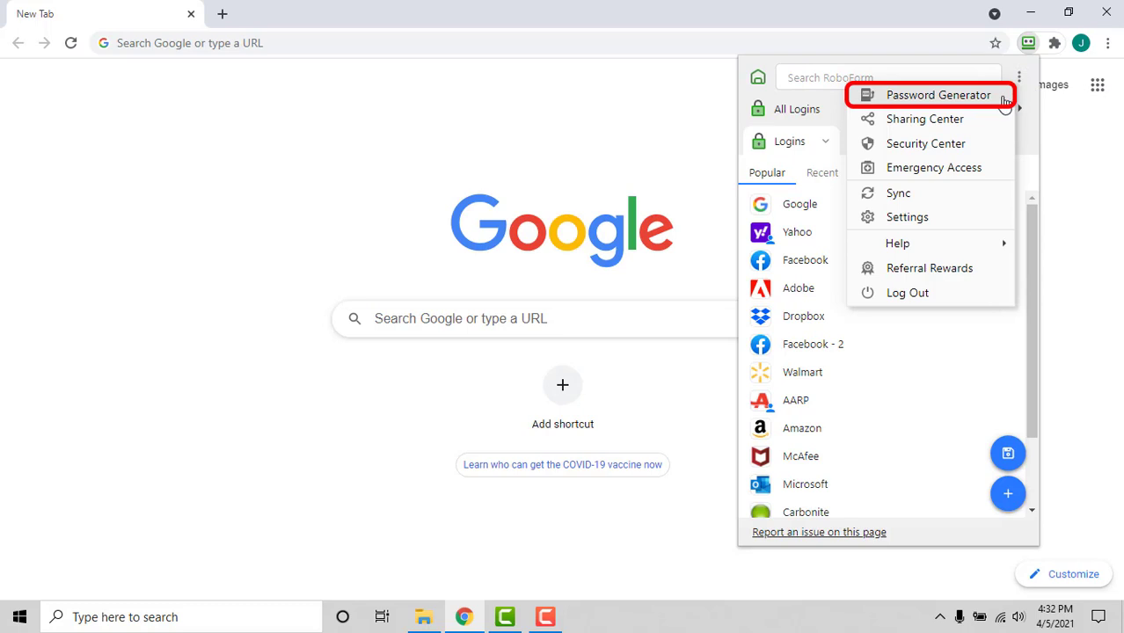
left_click(1004, 99)
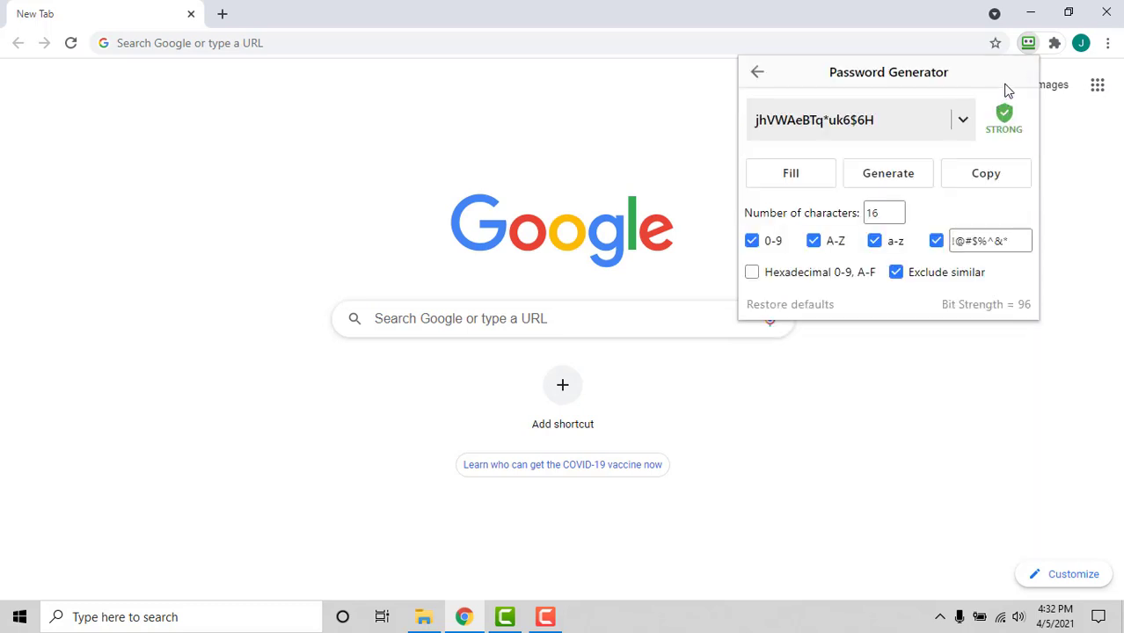